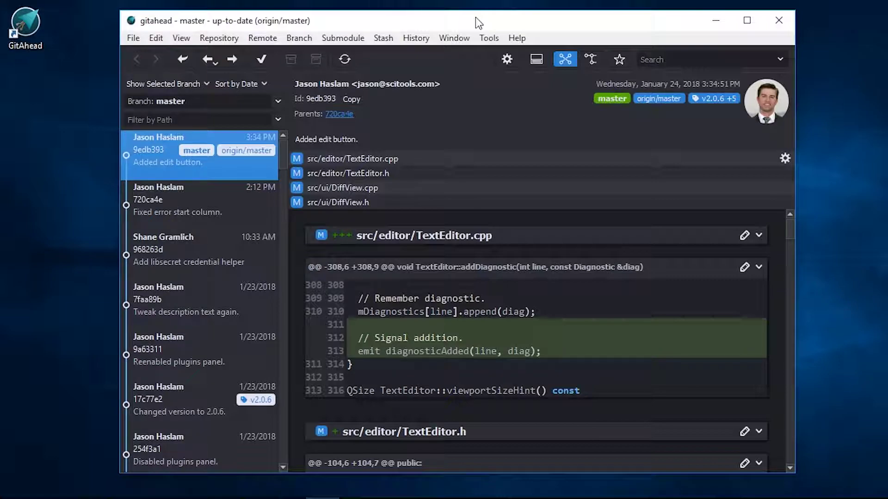
Step: Open Help > Manage License to show the Sign In dialog with 9 evaluation days left
click(517, 38)
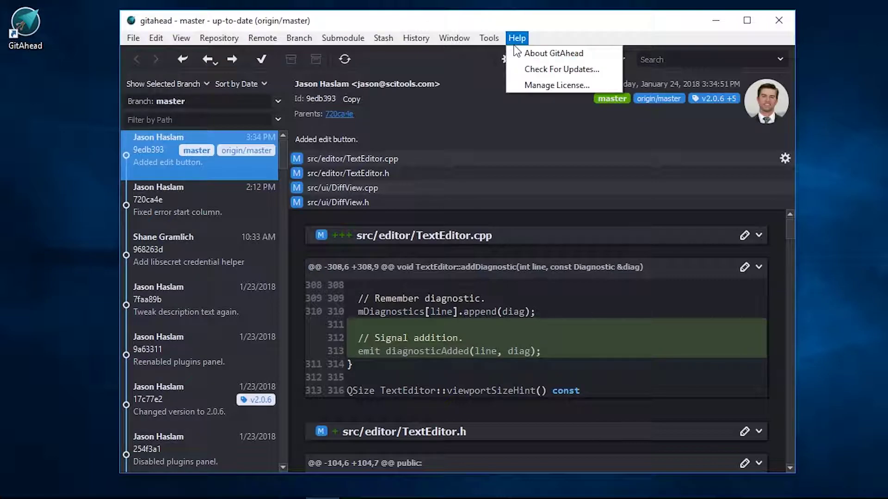
click(562, 85)
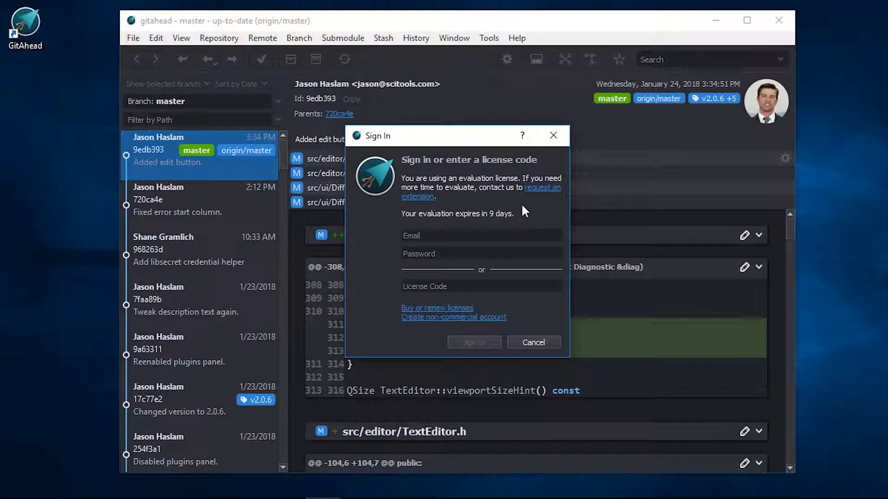
Step: Start a non-commercial account and tick the no-commercial-gain agreement on the SciTools page
click(458, 318)
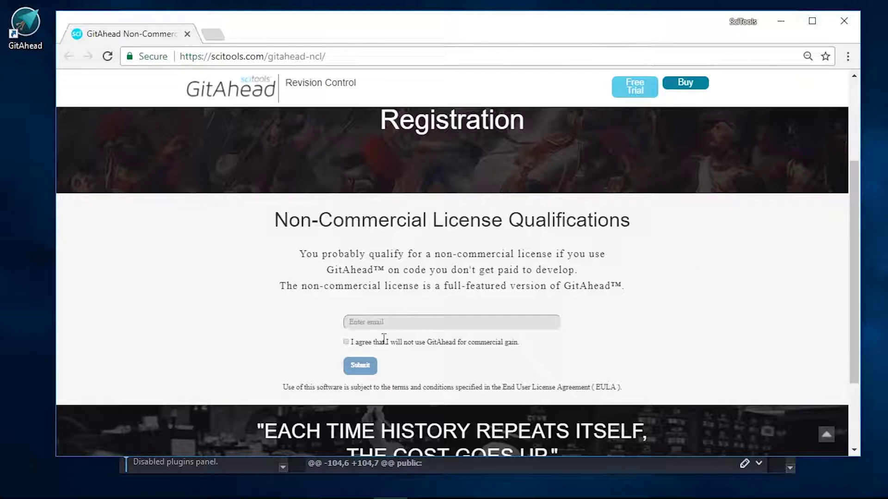
click(346, 343)
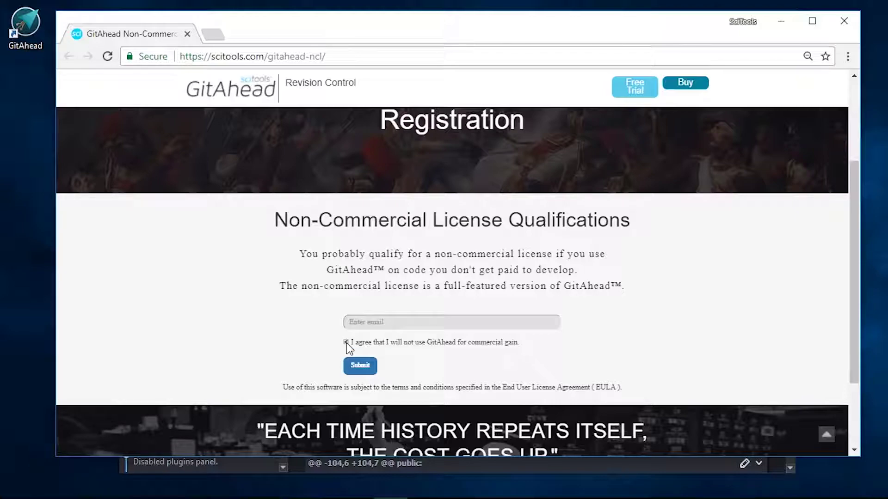
Step: Close the browser window to return to GitAhead's empty Sign In dialog
click(844, 20)
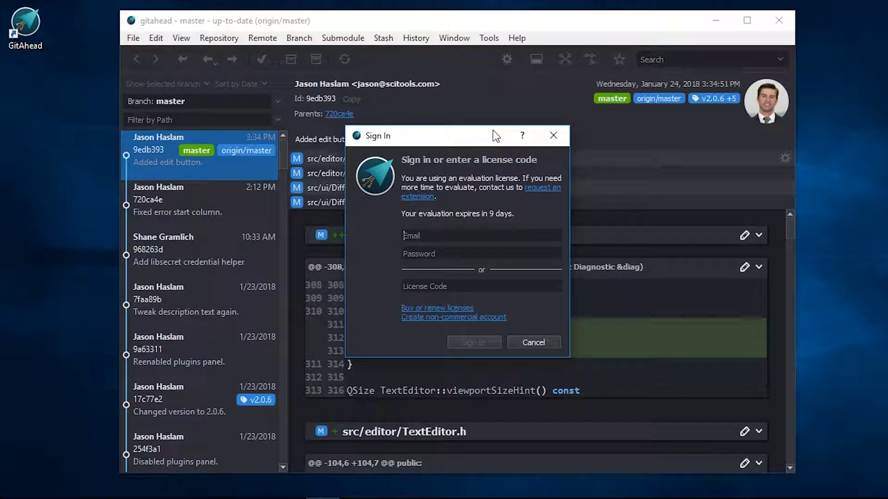
Step: Add three GitAhead Ten Packs to the cart and check out for $1,170.00
click(463, 312)
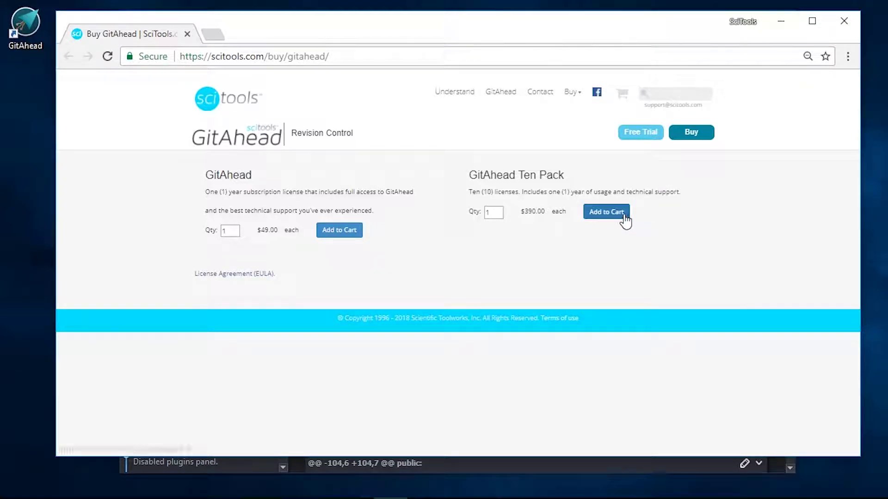
double_click(487, 212)
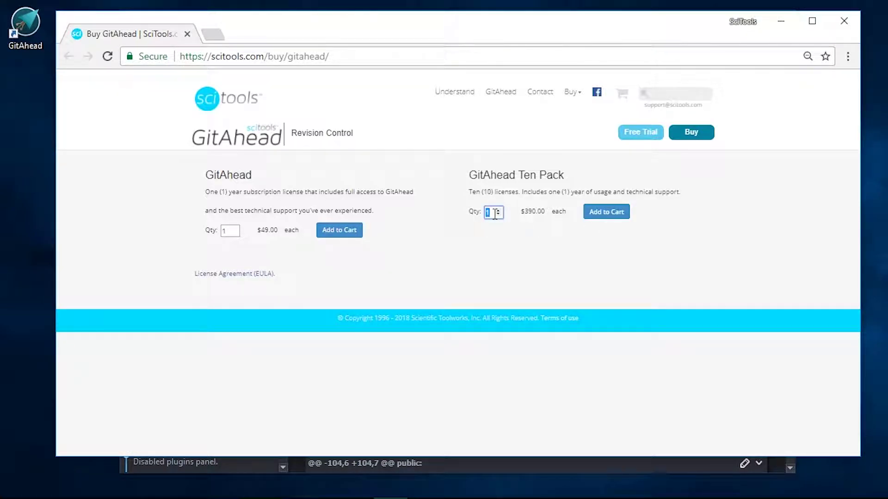
text(3)
click(606, 212)
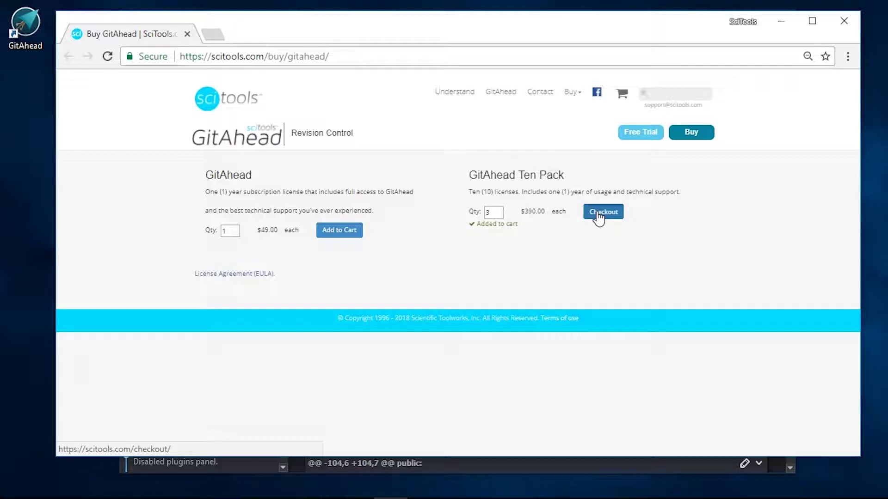
click(603, 212)
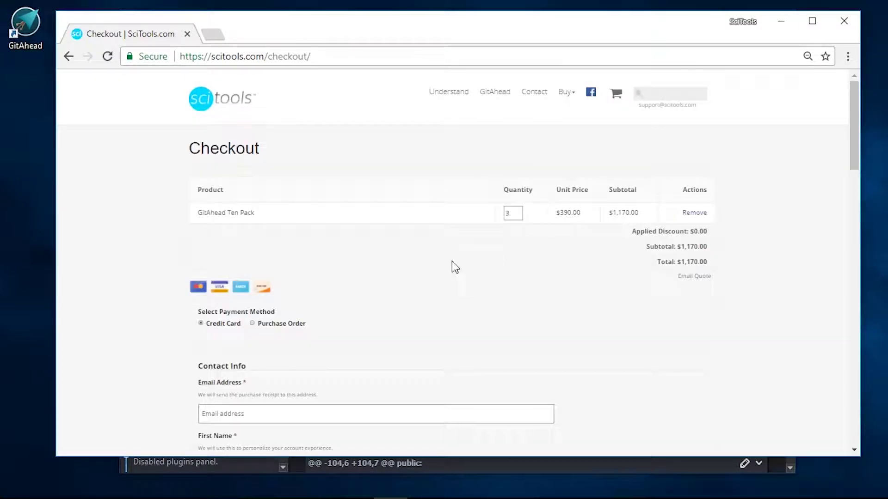
scroll(451, 261, down, 2)
scroll(452, 262, down, 4)
scroll(451, 261, down, 4)
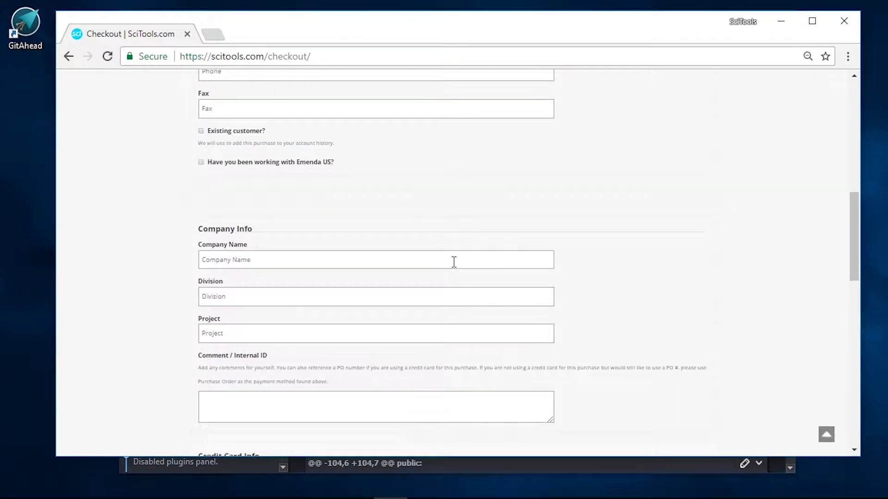
scroll(452, 262, down, 4)
scroll(449, 268, down, 4)
scroll(449, 268, down, 5)
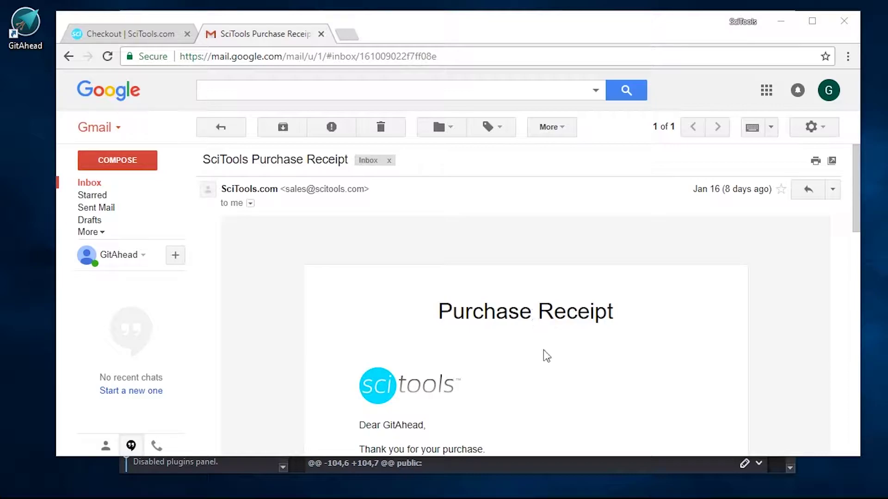
scroll(536, 401, down, 3)
scroll(536, 400, down, 3)
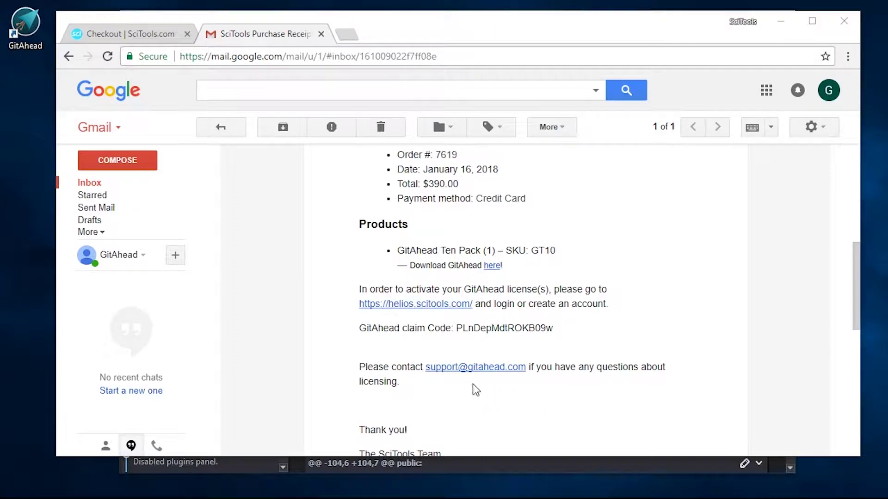
Step: Follow the helios.scitools.com link in the receipt email to reach the Helios Register form
click(424, 308)
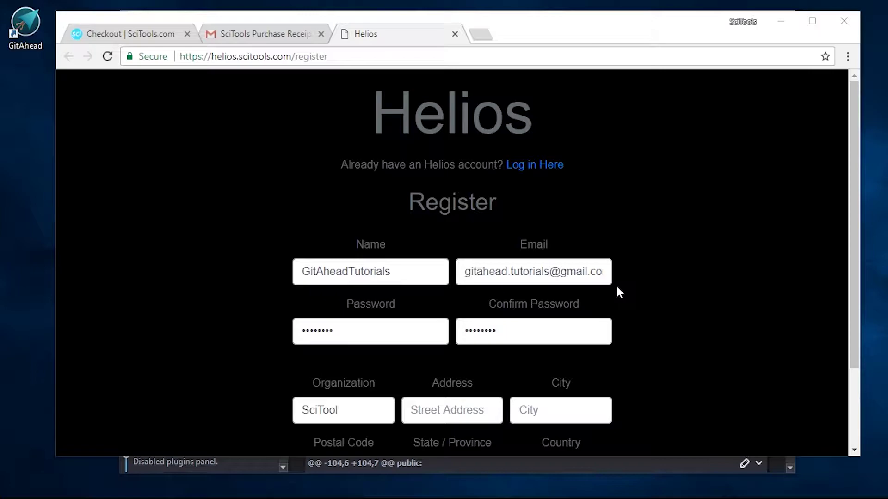
scroll(615, 284, down, 3)
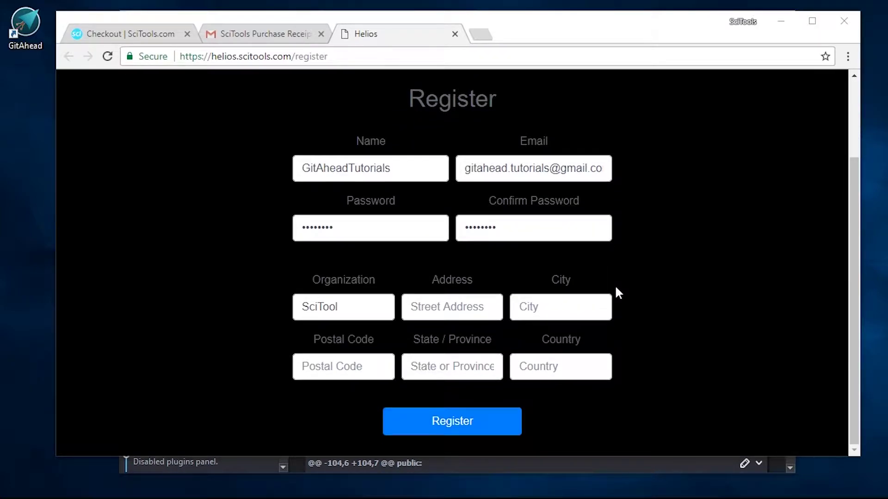
Step: Submit the Helios registration, decline saving the password, and return to the receipt tab
click(473, 423)
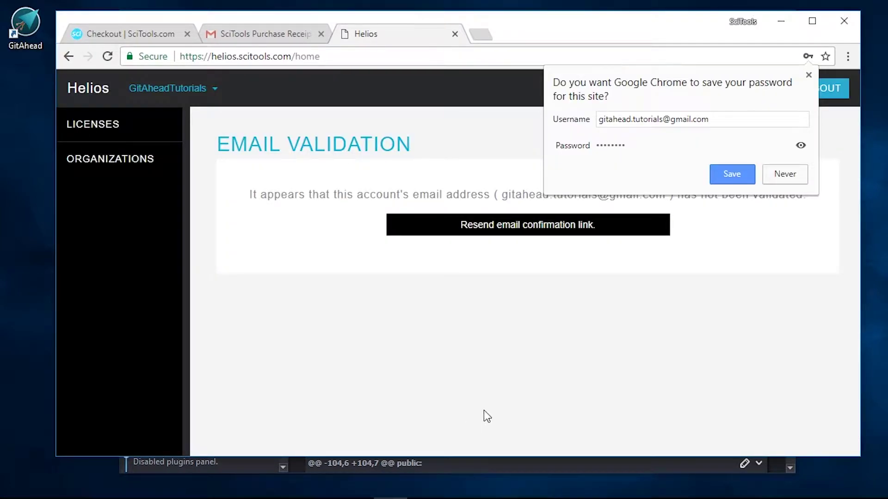
click(732, 174)
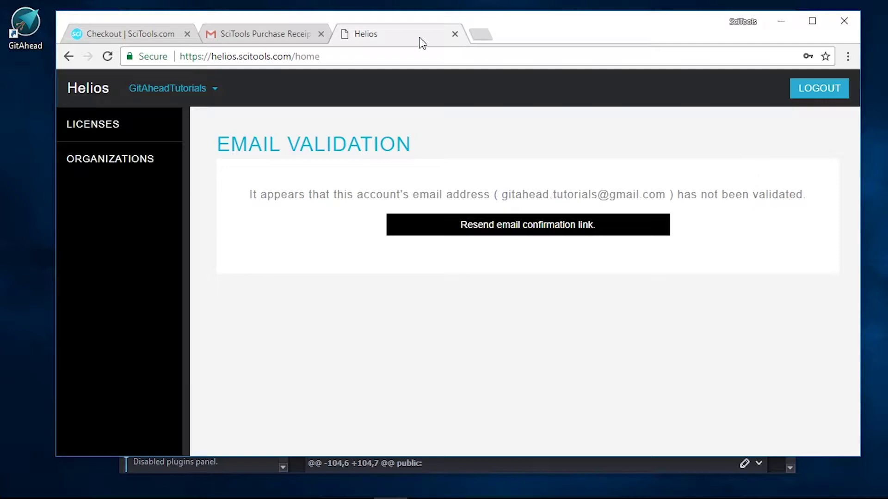
click(293, 34)
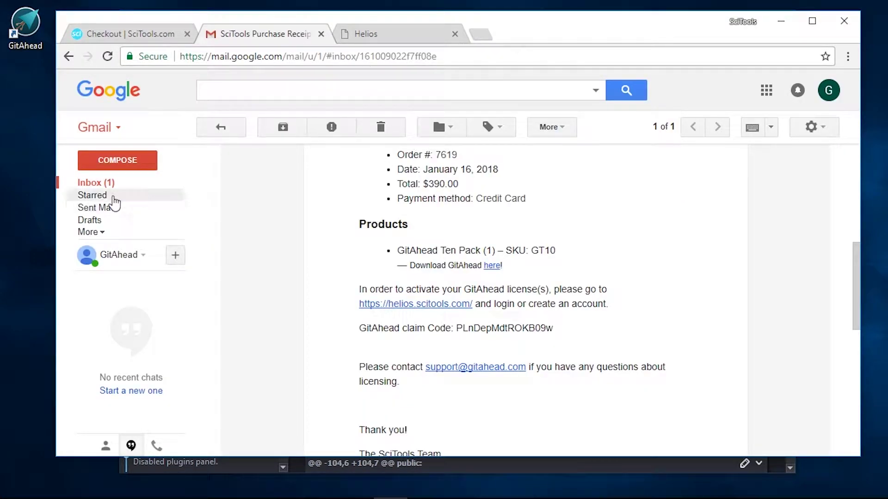
Step: Use the link in Helios's 'Verify Email' message to validate the account's email address
click(96, 183)
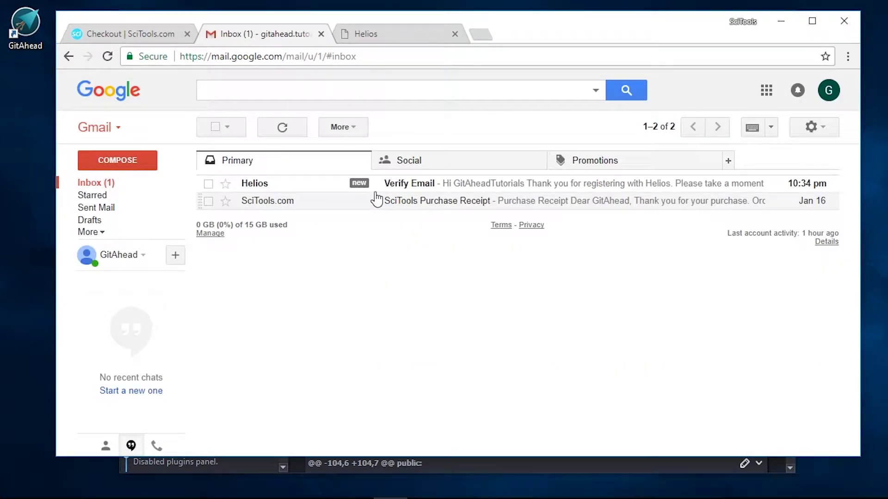
click(417, 185)
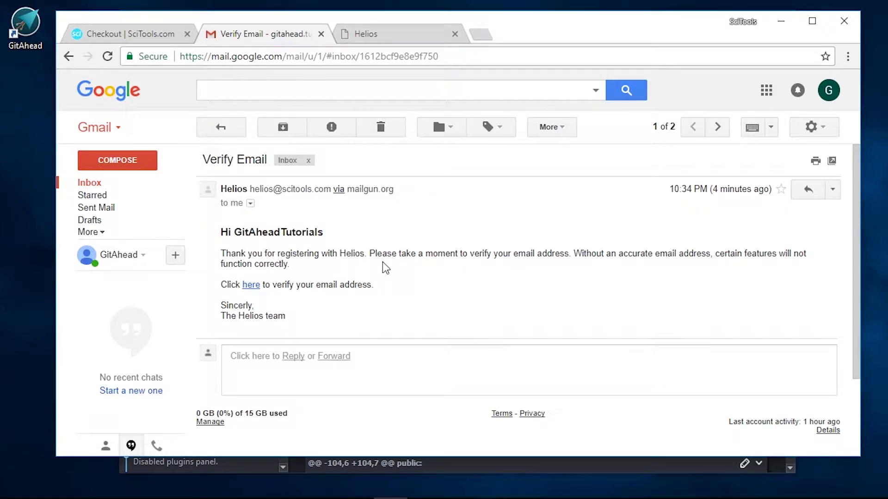
click(251, 286)
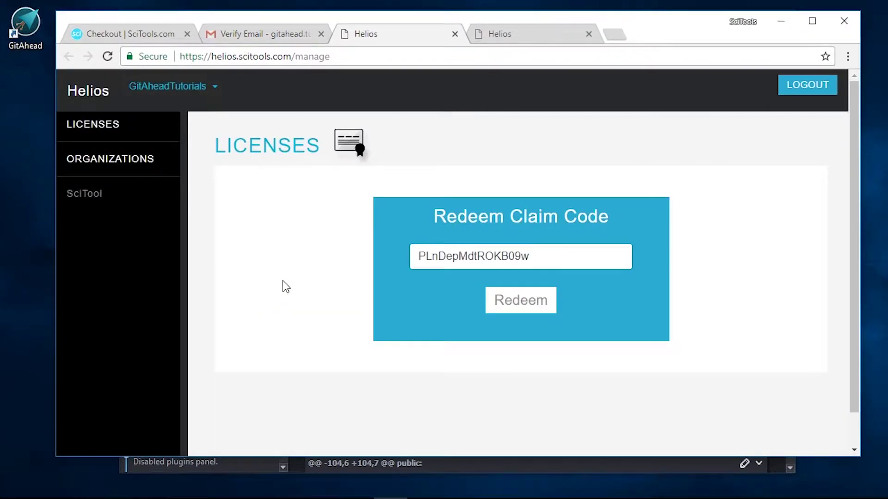
Step: Redeem the prefilled claim code on the Helios Licenses page to list the GitAhead licenses
double_click(452, 257)
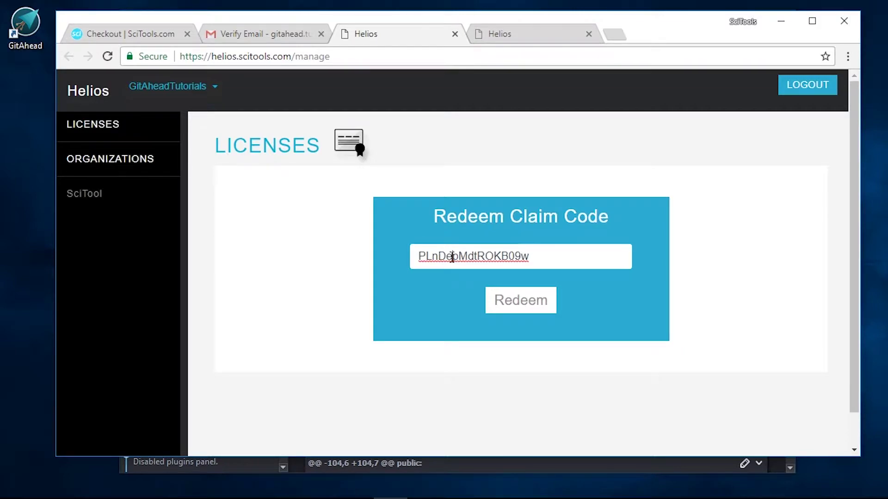
click(544, 259)
click(538, 303)
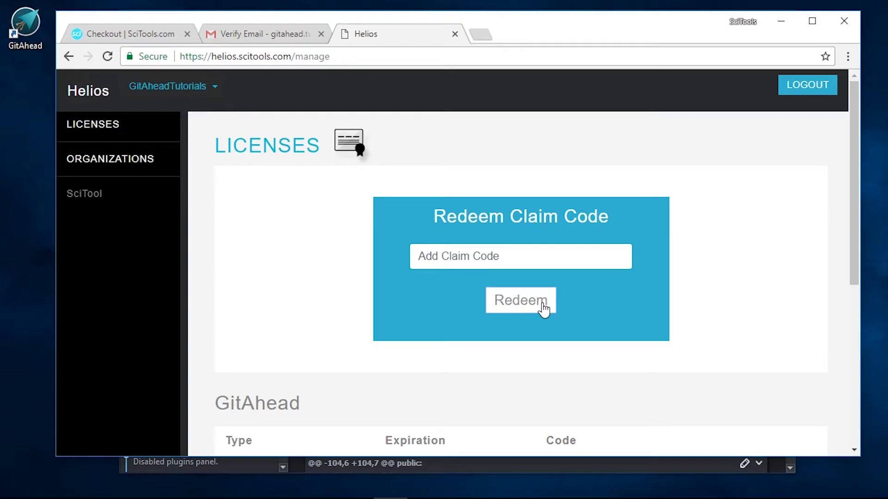
Step: Close the browser and sign in to GitAhead with the Helios account email and password
click(844, 21)
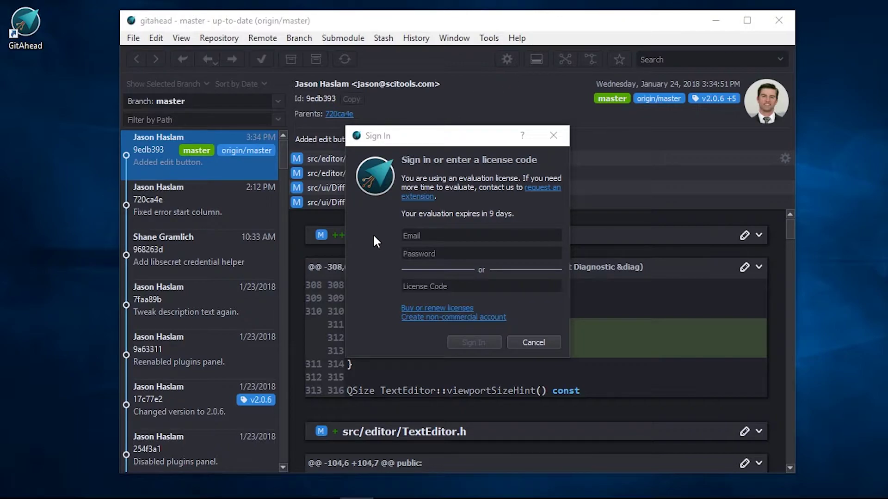
click(444, 235)
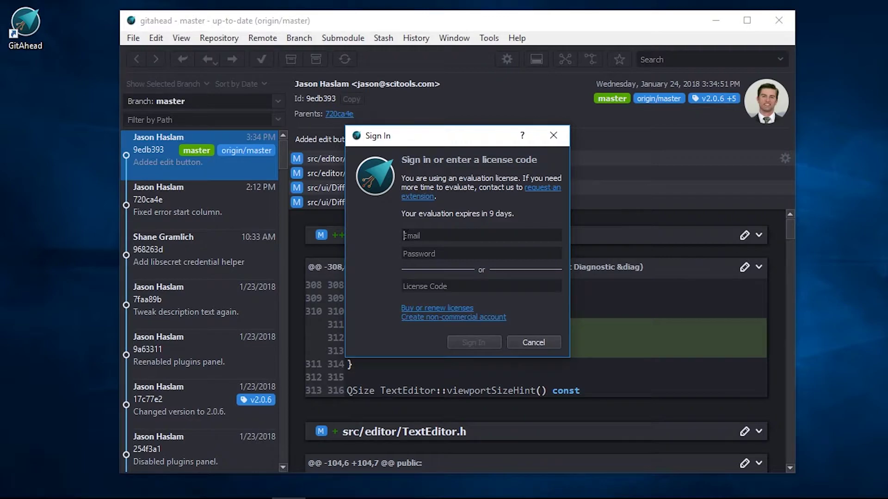
click(439, 253)
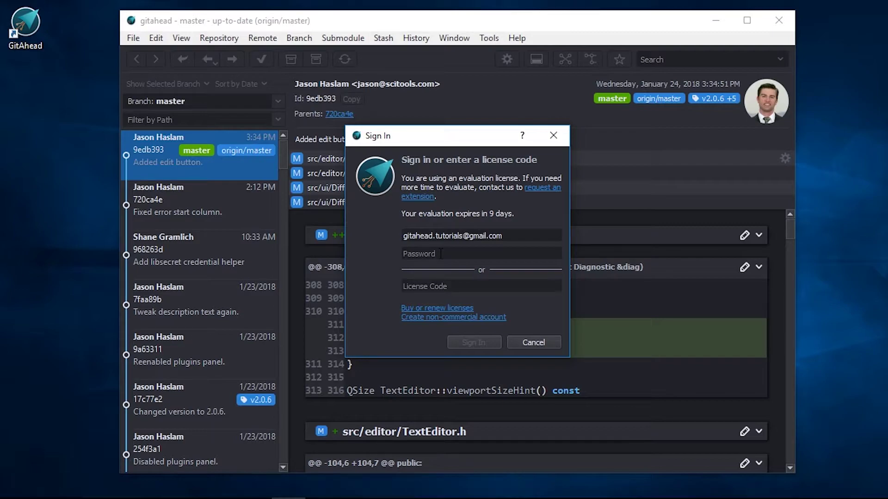
text(******)
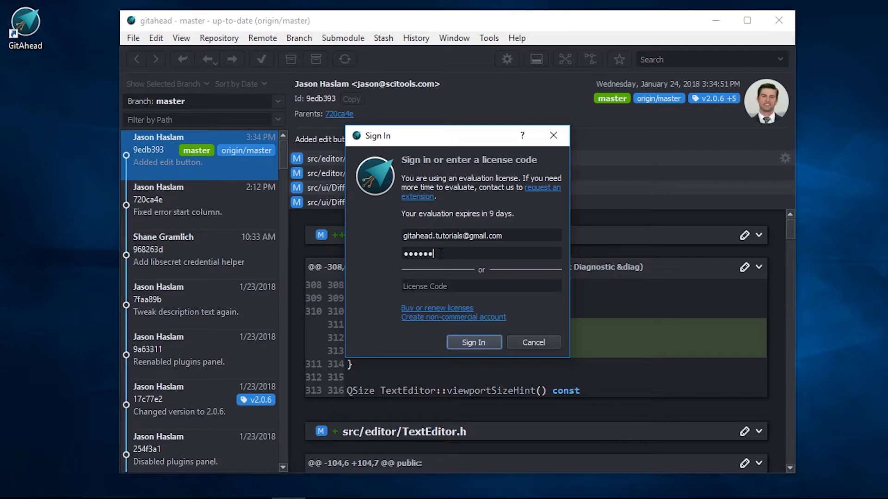
text(***)
click(476, 344)
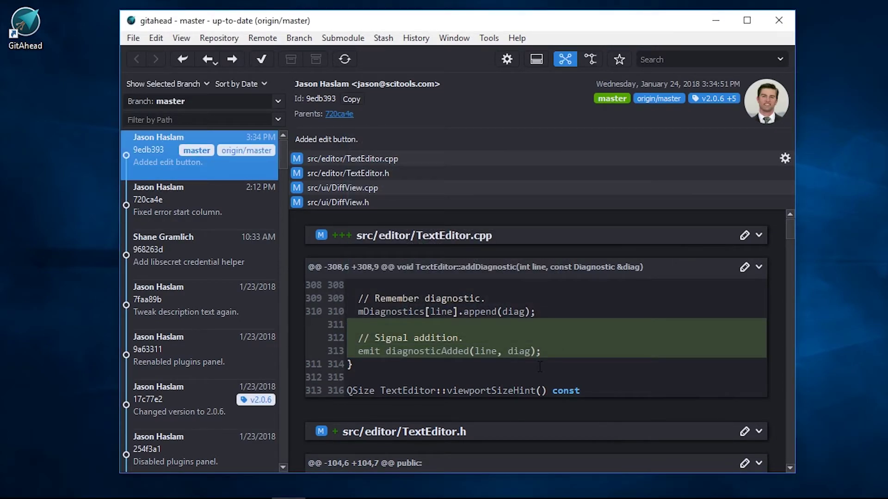